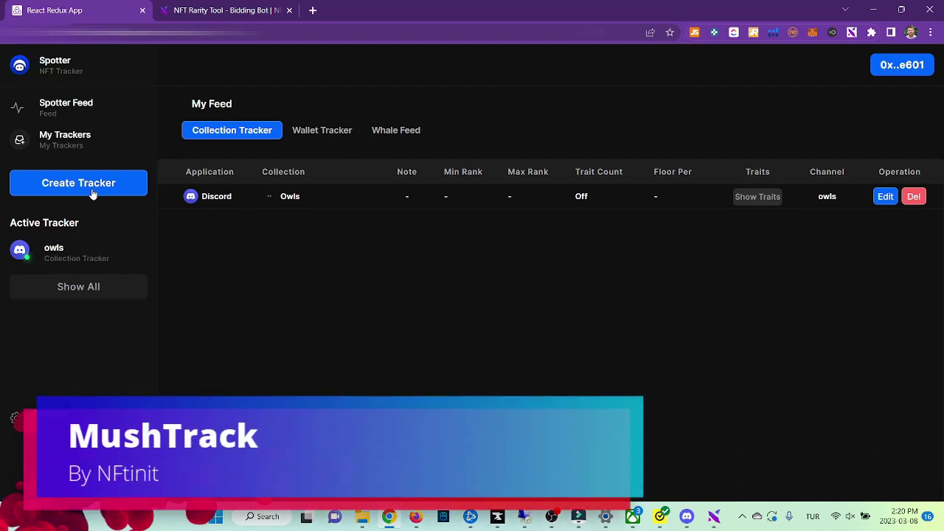
Start a new tracker from the MushTrack sidebar, with Add Collection Tracker selected
{"action": "left_click", "coordinate": [93, 193]}
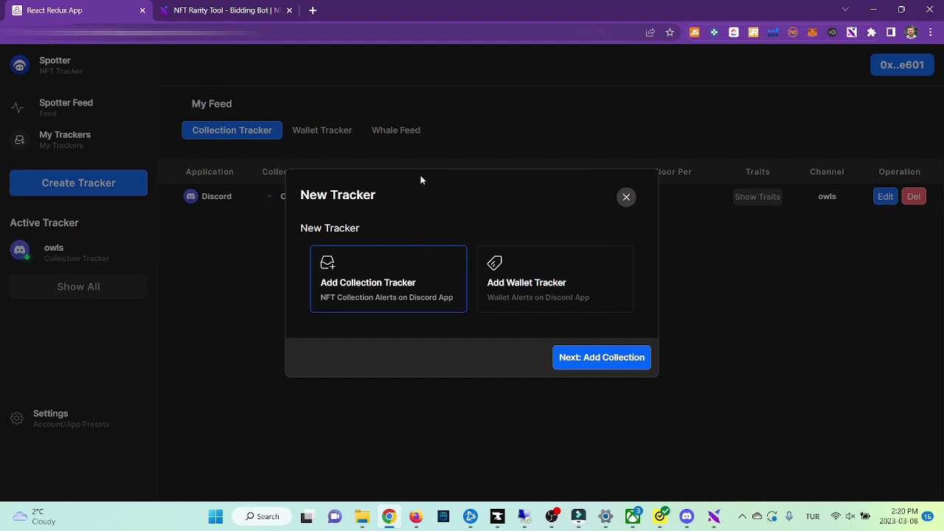
Show NFTinit's Top Trending NFTs table, where Gitcoin Presents leads 1H sales
{"action": "left_click", "coordinate": [236, 10]}
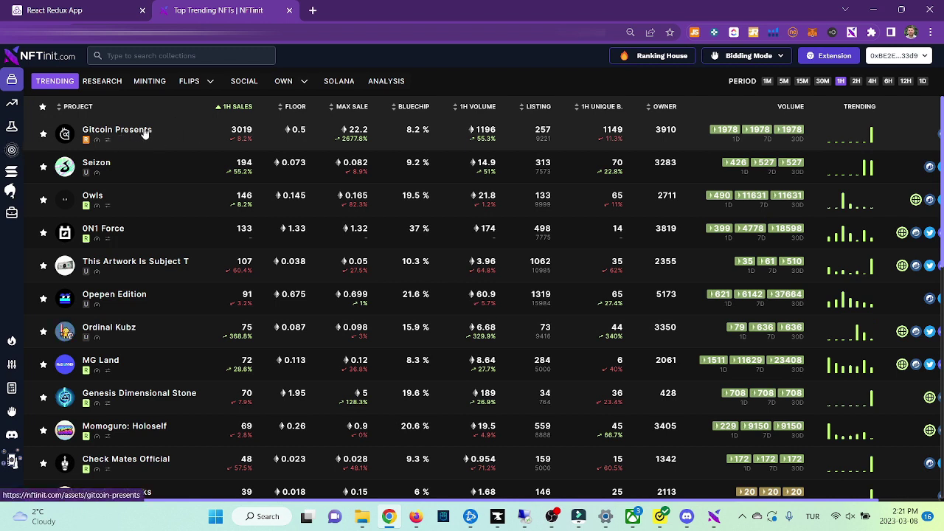
Back in MushTrack, search 'gitco' and pick Gitcoin Presents as the tracked collection
{"action": "left_click", "coordinate": [107, 11]}
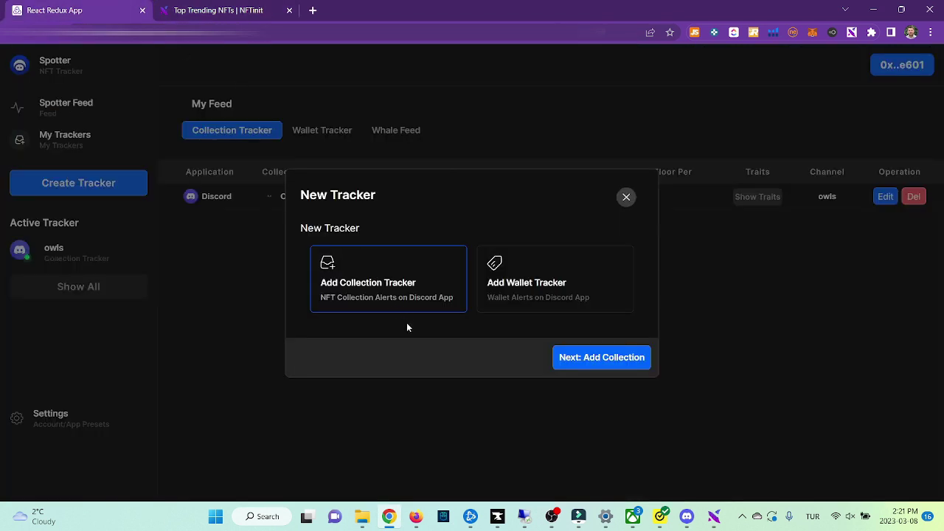
{"action": "left_click", "coordinate": [601, 357]}
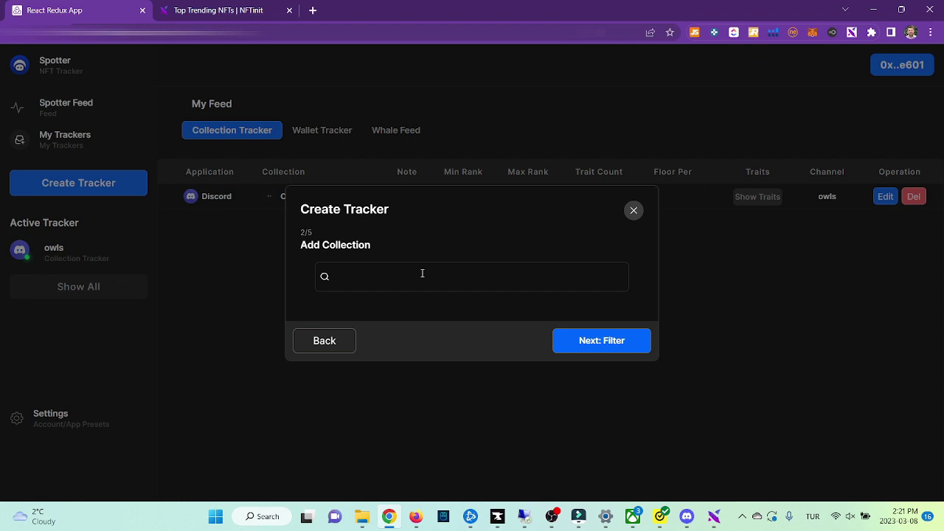
{"action": "type", "text": "gitco"}
{"action": "left_click", "coordinate": [382, 306]}
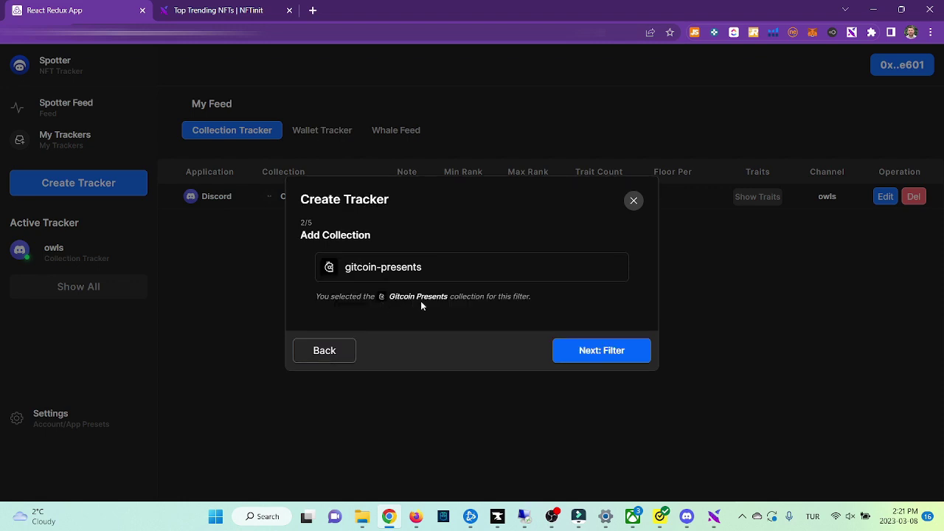
On the 3/5 Filters step, name the tracker 'Gitcoin Tracker'
{"action": "left_click", "coordinate": [575, 353]}
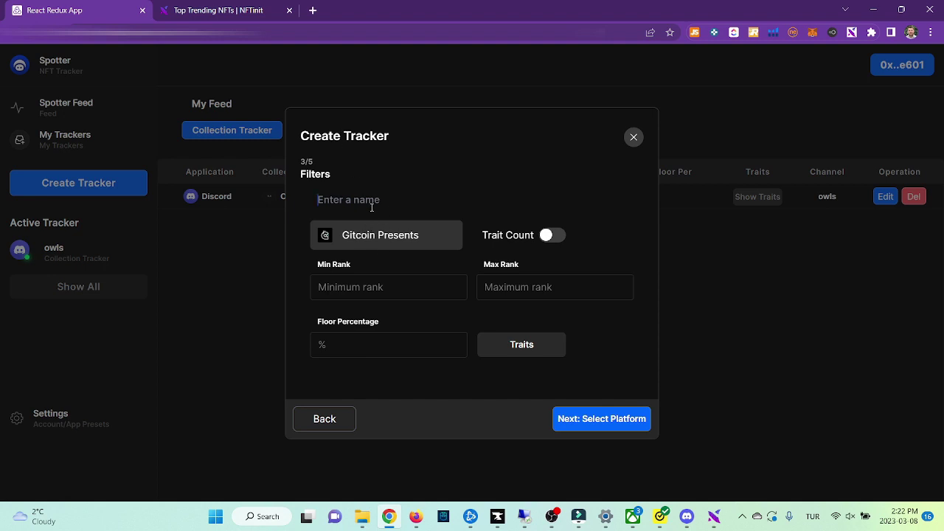
{"action": "type", "text": "Gitcoin Tracker"}
Advance to the 4/5 Select Platform step with Discord authorization and channel choice
{"action": "left_click", "coordinate": [585, 419]}
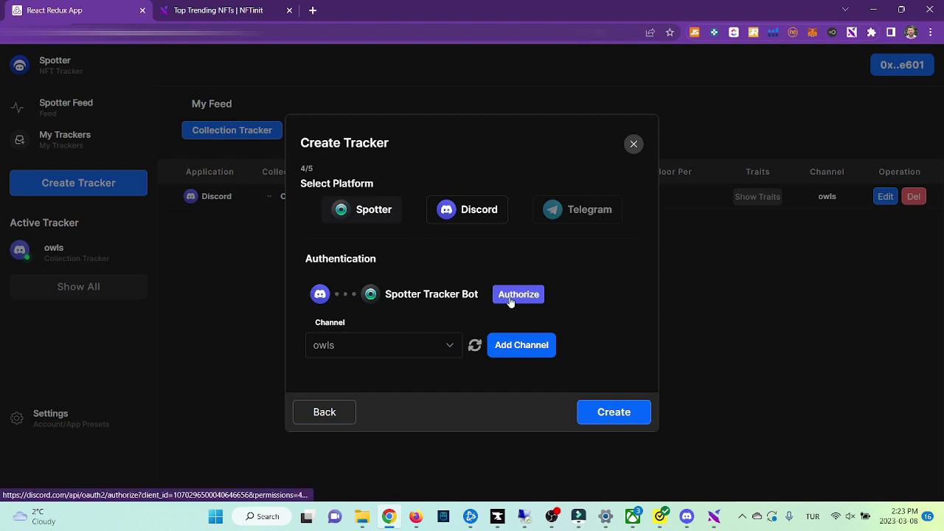
Create a new Discord community server from scratch, named after the user with 'DC TRACKER'
{"action": "left_click", "coordinate": [687, 517]}
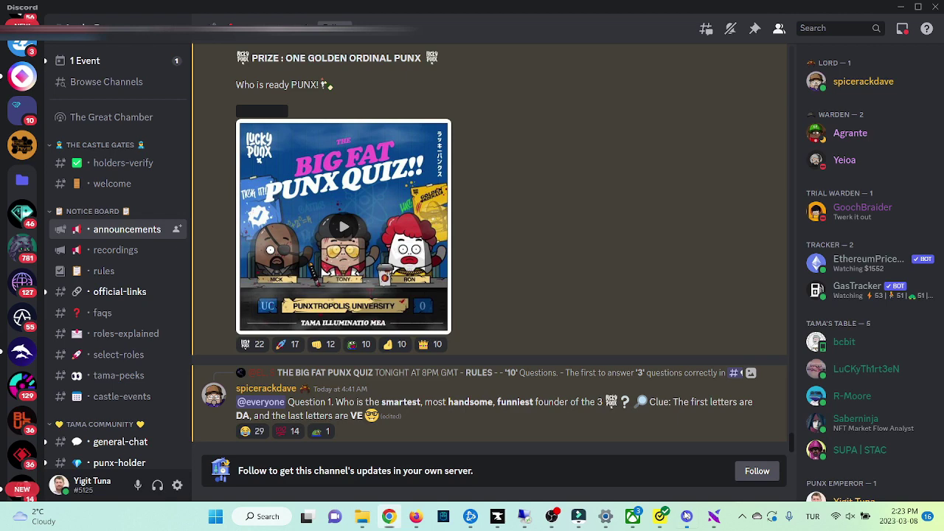
{"action": "scroll", "coordinate": [22, 332], "scroll_direction": "down", "scroll_amount": 10}
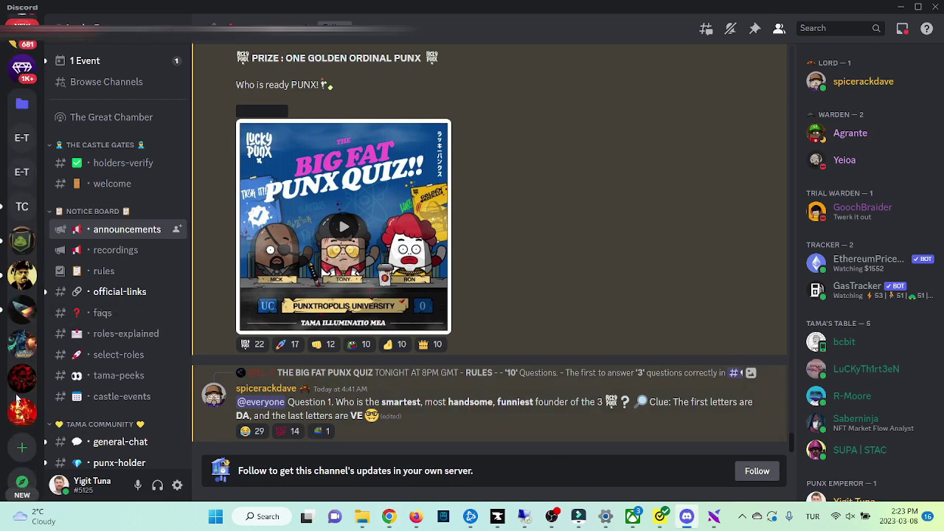
{"action": "left_click", "coordinate": [21, 447]}
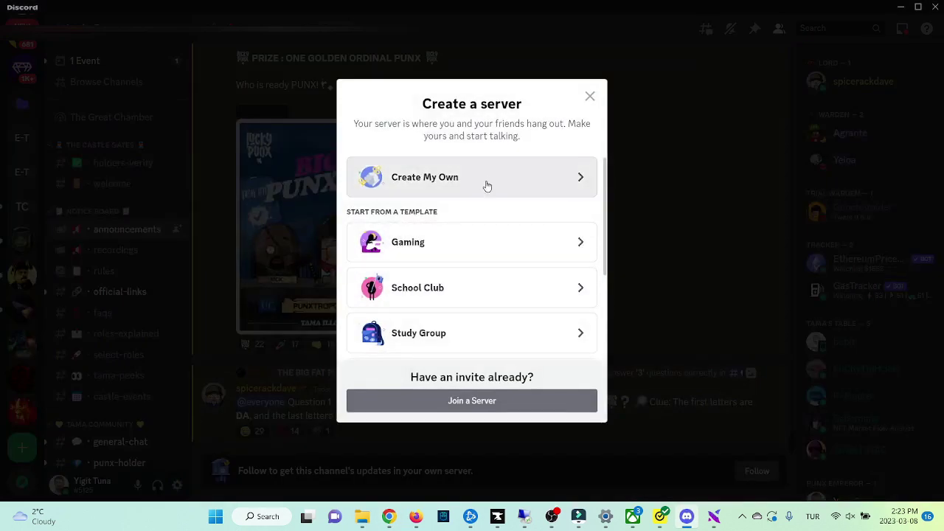
{"action": "left_click", "coordinate": [489, 178]}
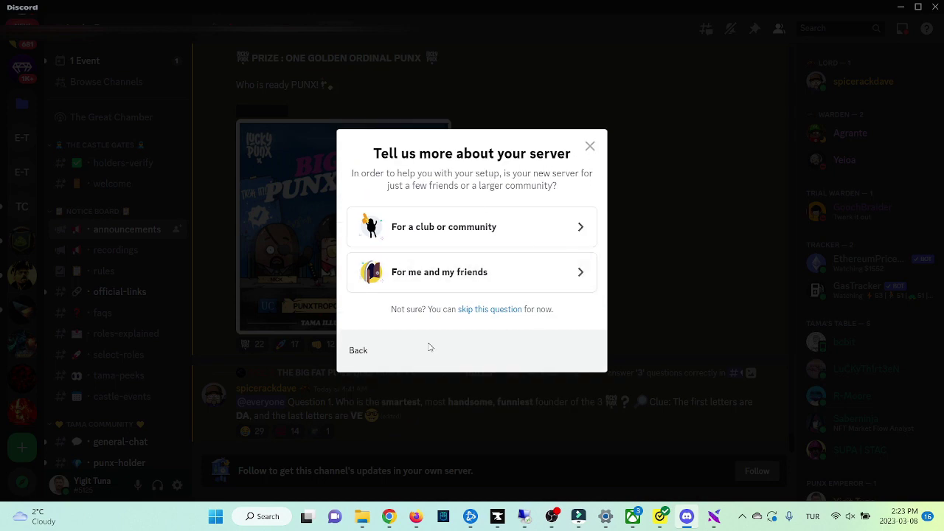
{"action": "left_click", "coordinate": [461, 249]}
{"action": "triple_click", "coordinate": [461, 292]}
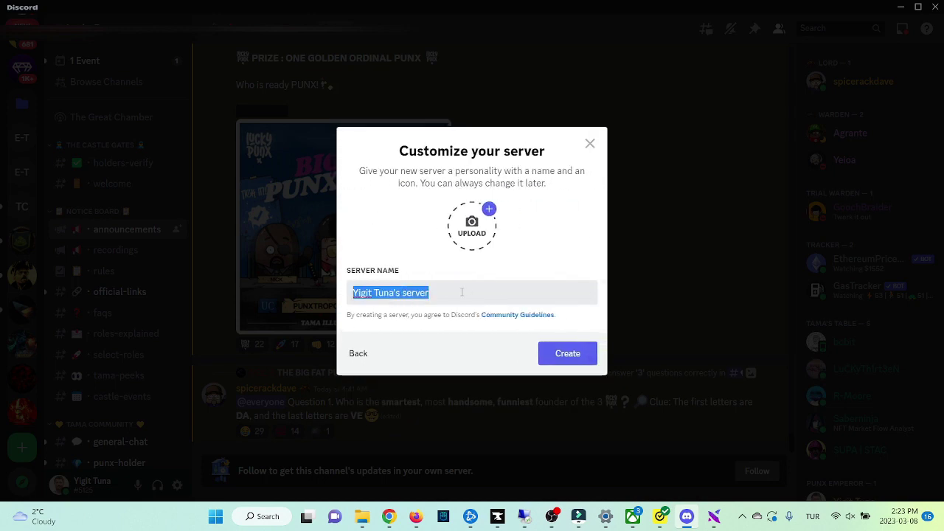
{"action": "type", "text": "Tuna's"}
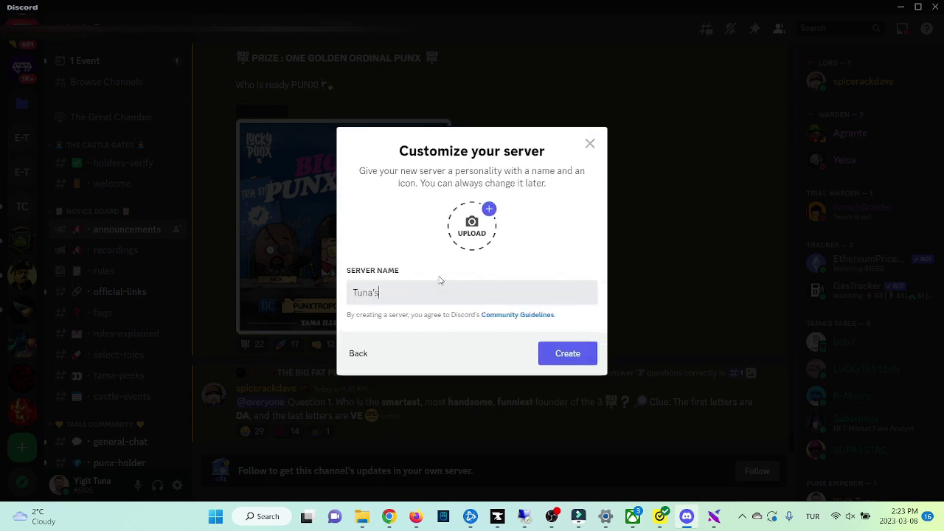
{"action": "type", "text": " DC TRACKER"}
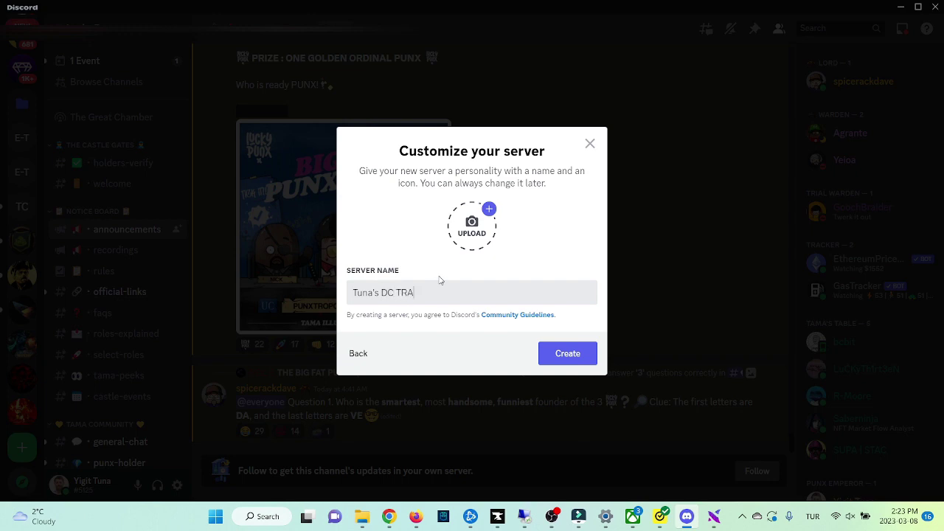
{"action": "left_click", "coordinate": [566, 354]}
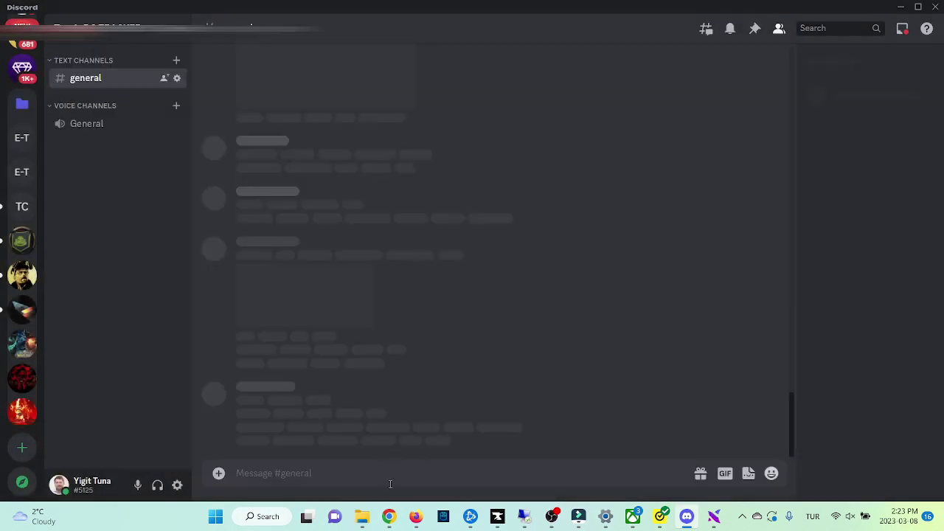
Authorize the Mushboomers Tracker bot with its message permissions on the new DC TRACKER server
{"action": "left_click", "coordinate": [391, 516]}
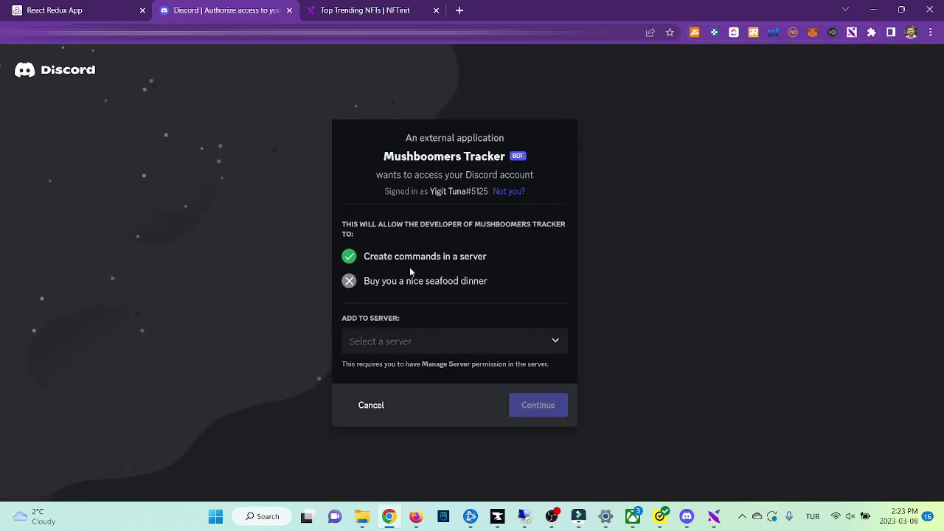
{"action": "left_click", "coordinate": [489, 338]}
{"action": "scroll", "coordinate": [417, 405], "scroll_direction": "down", "scroll_amount": 5}
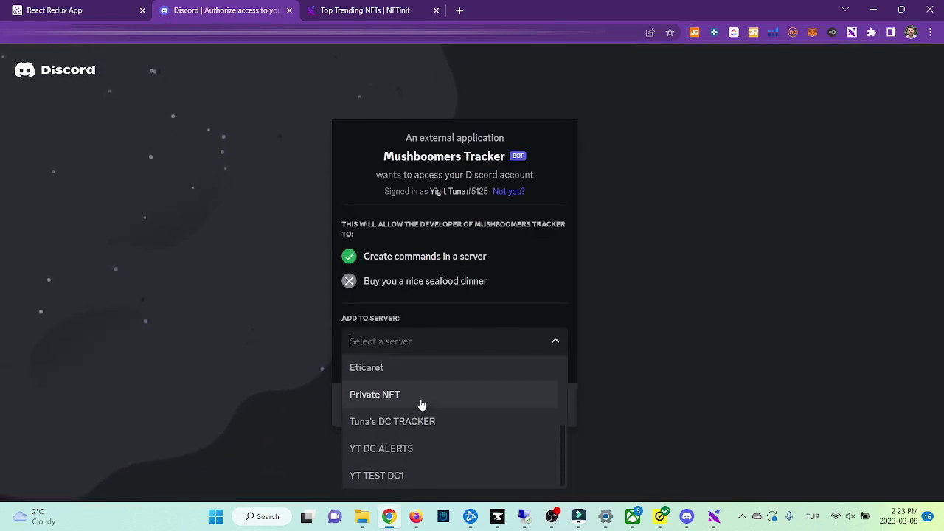
{"action": "left_click", "coordinate": [428, 420]}
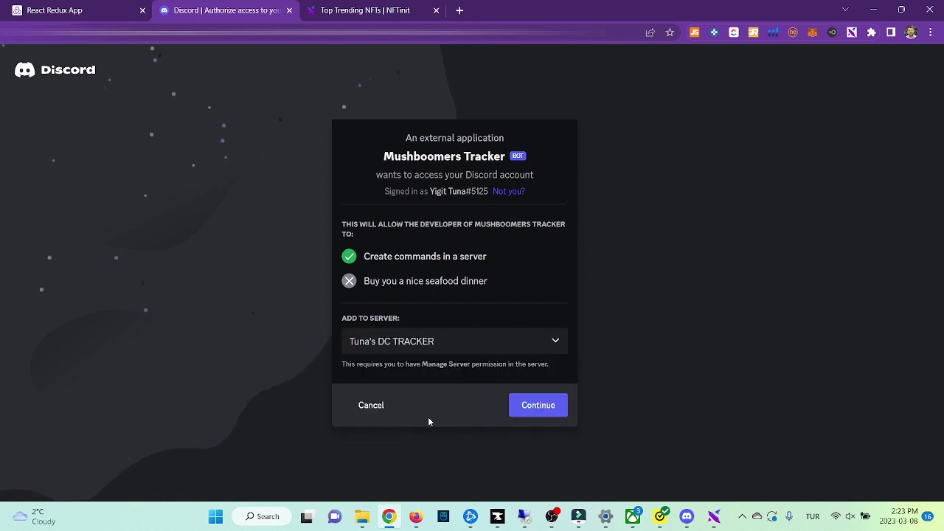
{"action": "left_click", "coordinate": [532, 408]}
{"action": "scroll", "coordinate": [485, 421], "scroll_direction": "down", "scroll_amount": 2}
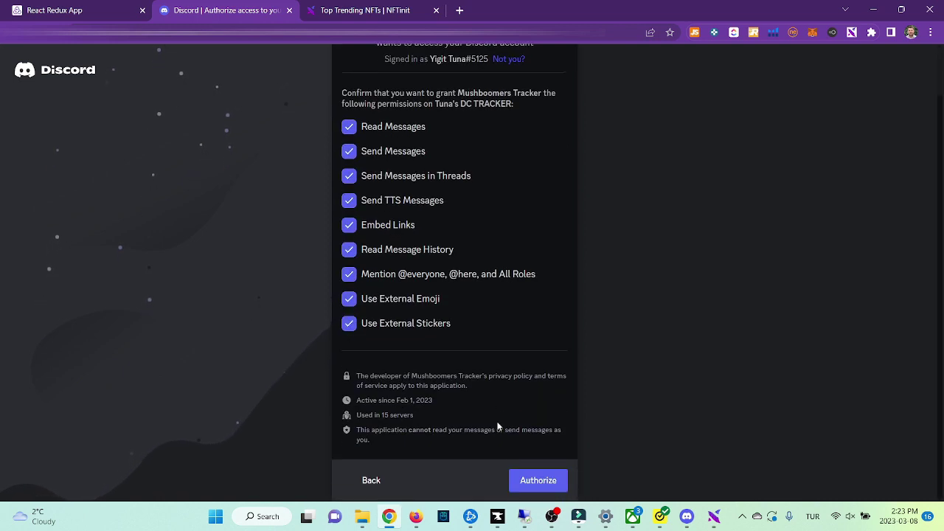
{"action": "left_click", "coordinate": [524, 478]}
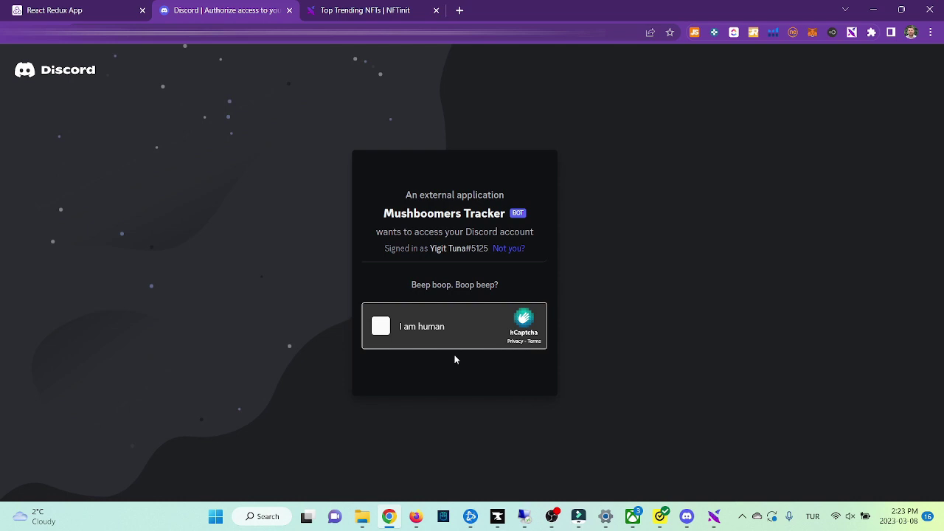
Pass the hCaptcha by confirming 'I am human' and selecting both bunny images
{"action": "left_click", "coordinate": [386, 343]}
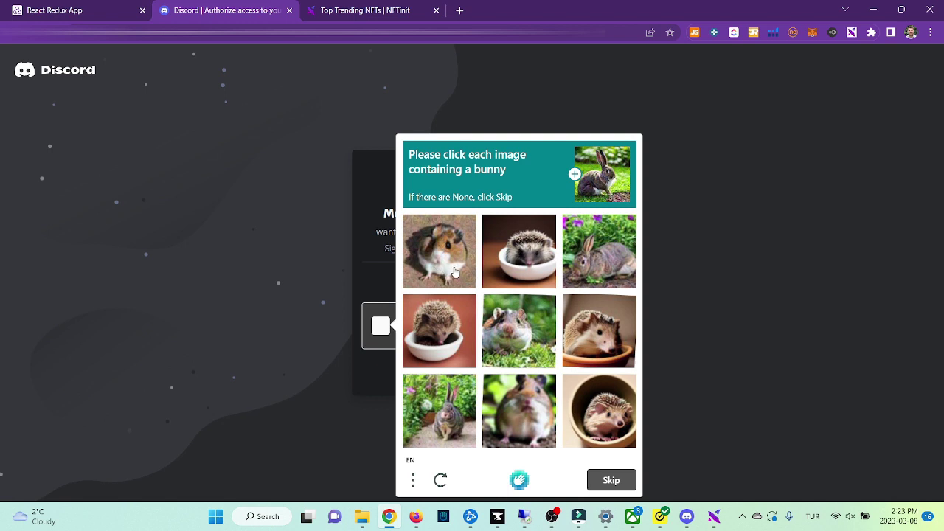
{"action": "left_click", "coordinate": [590, 257]}
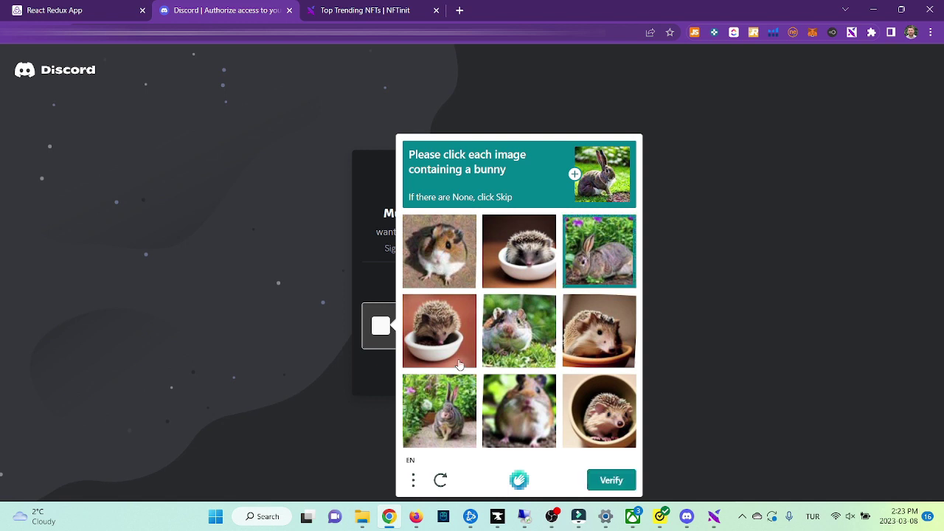
{"action": "left_click", "coordinate": [443, 438]}
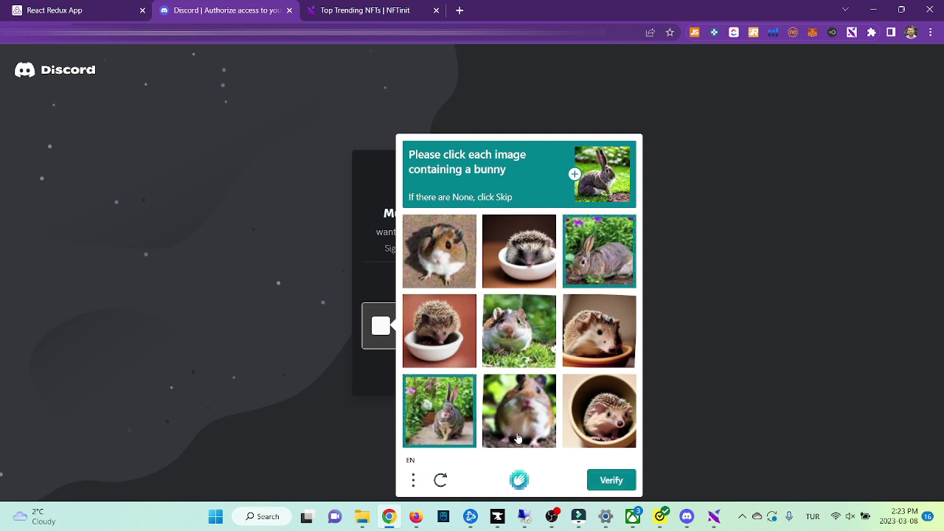
{"action": "left_click", "coordinate": [609, 481]}
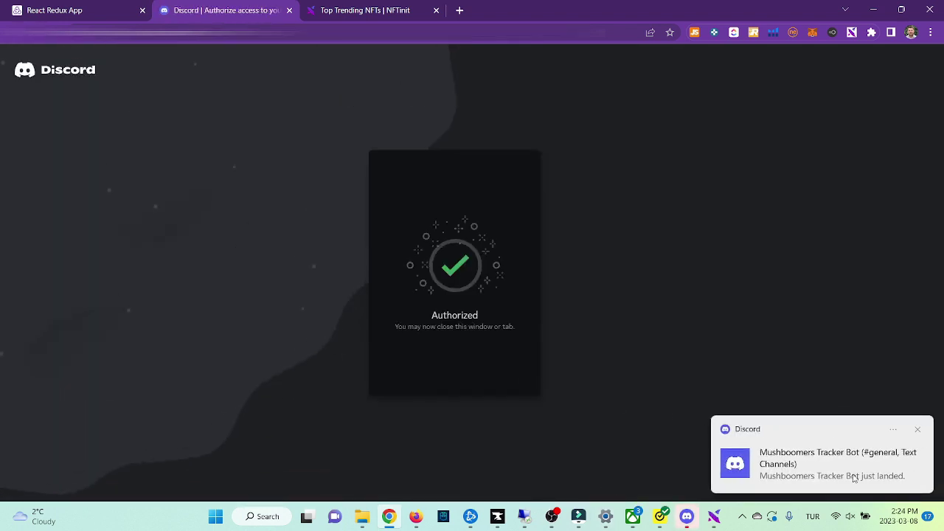
Check the DC TRACKER server's #general channel for the newly added tracker bot
{"action": "left_click", "coordinate": [687, 516]}
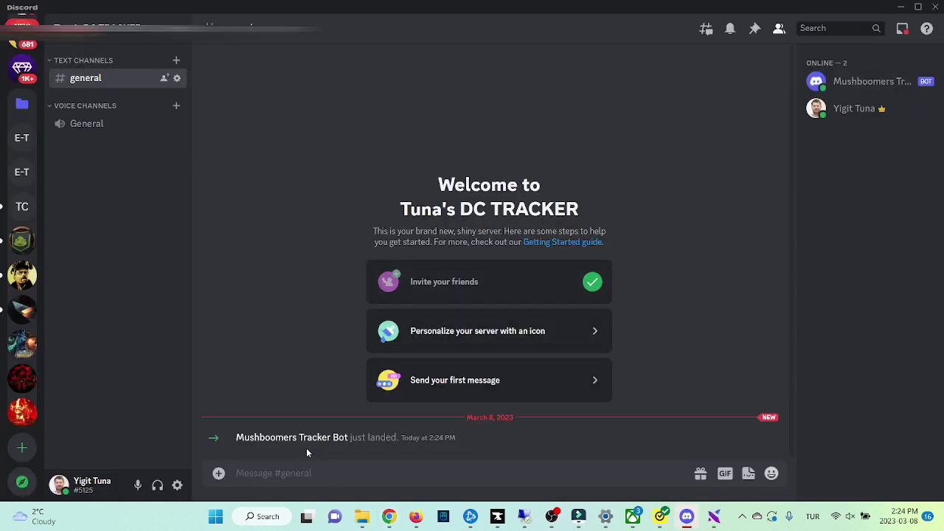
{"action": "left_click", "coordinate": [388, 516]}
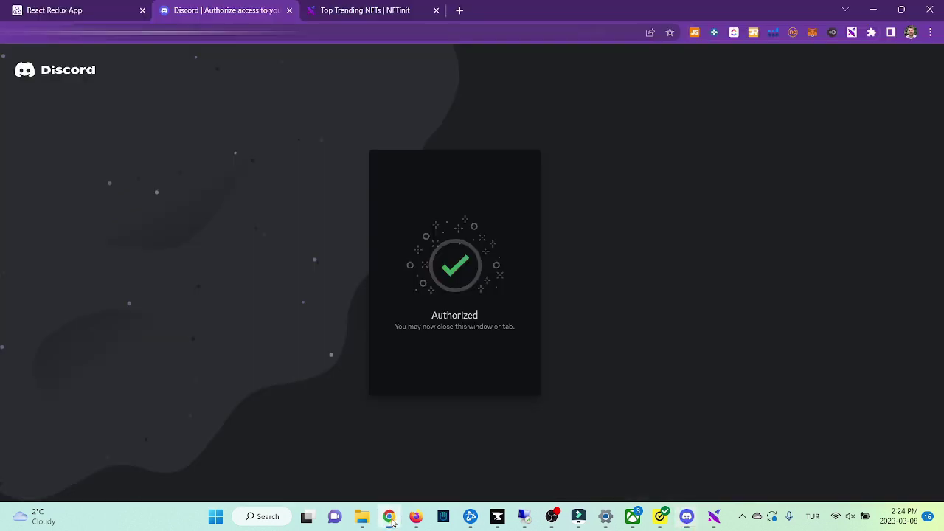
{"action": "left_click", "coordinate": [87, 9]}
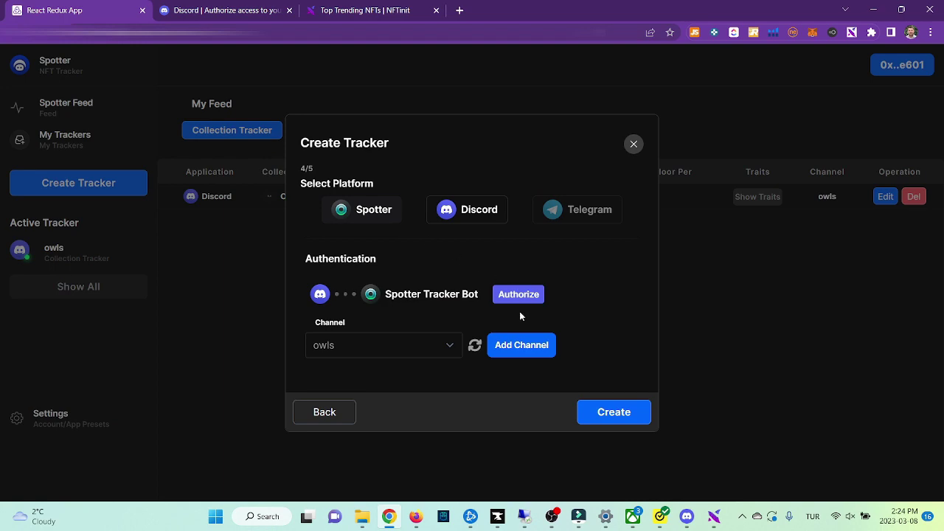
{"action": "left_click", "coordinate": [686, 516]}
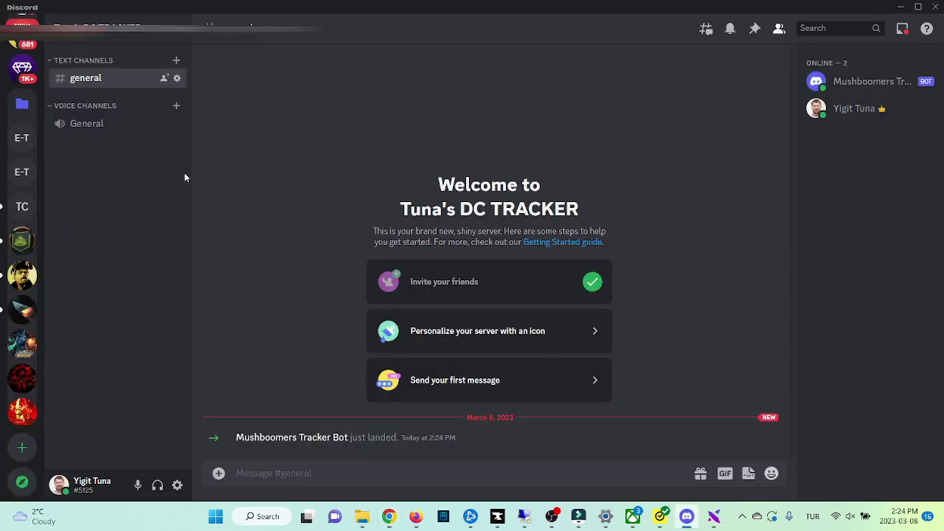
Create a 'gitcoin-tracker' text channel in the DC TRACKER server, then return to the browser
{"action": "left_click", "coordinate": [176, 60]}
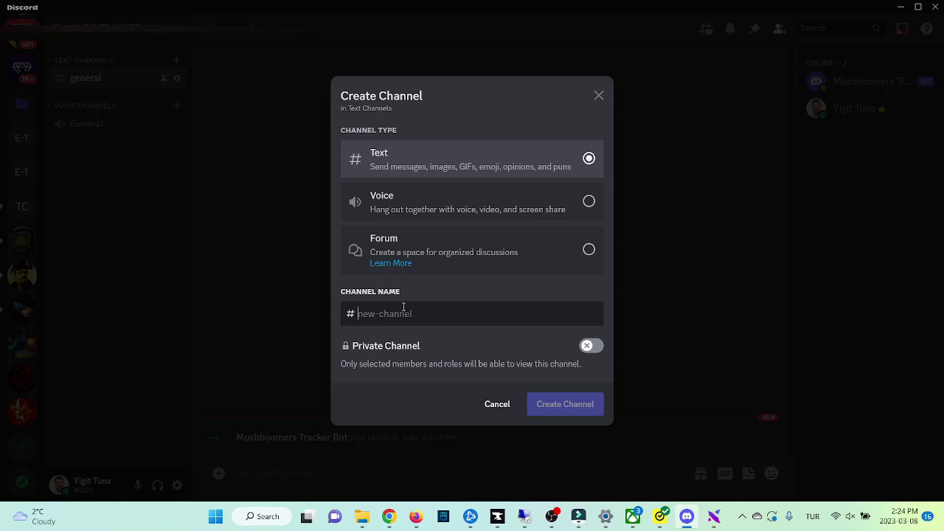
{"action": "type", "text": "git"}
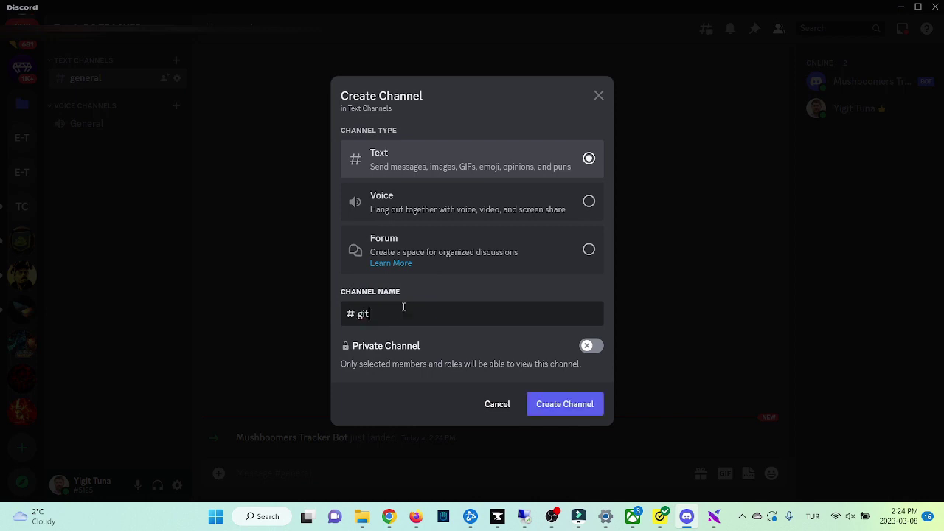
{"action": "left_click", "coordinate": [389, 516]}
{"action": "left_click", "coordinate": [343, 6]}
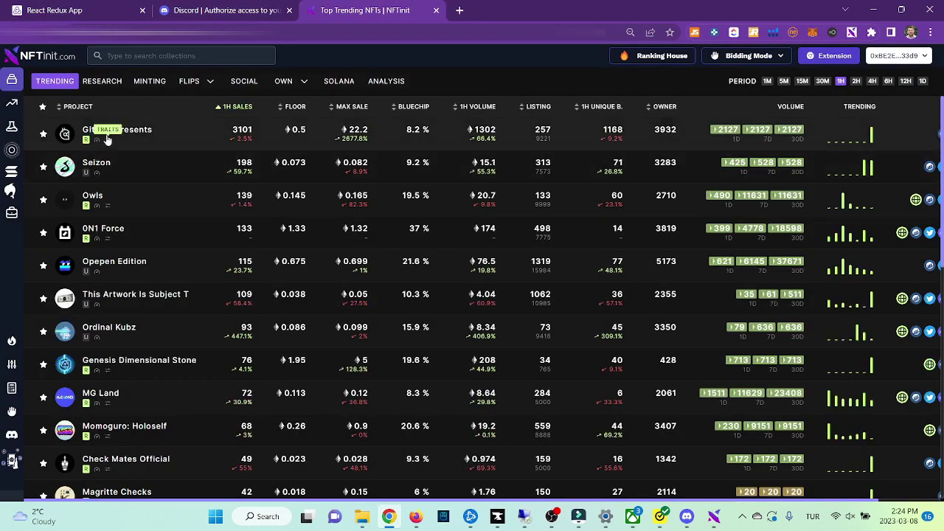
{"action": "left_click", "coordinate": [687, 517]}
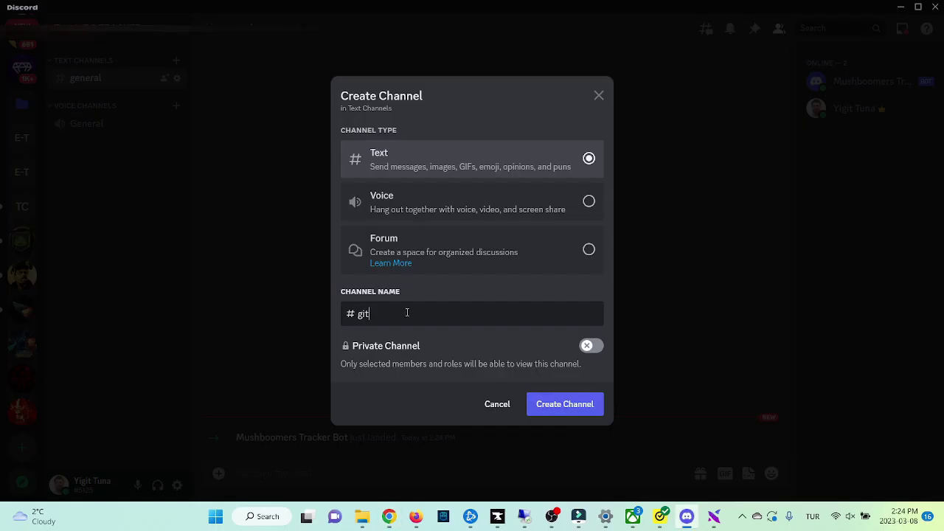
{"action": "type", "text": "coin-tracker"}
{"action": "left_click", "coordinate": [558, 414]}
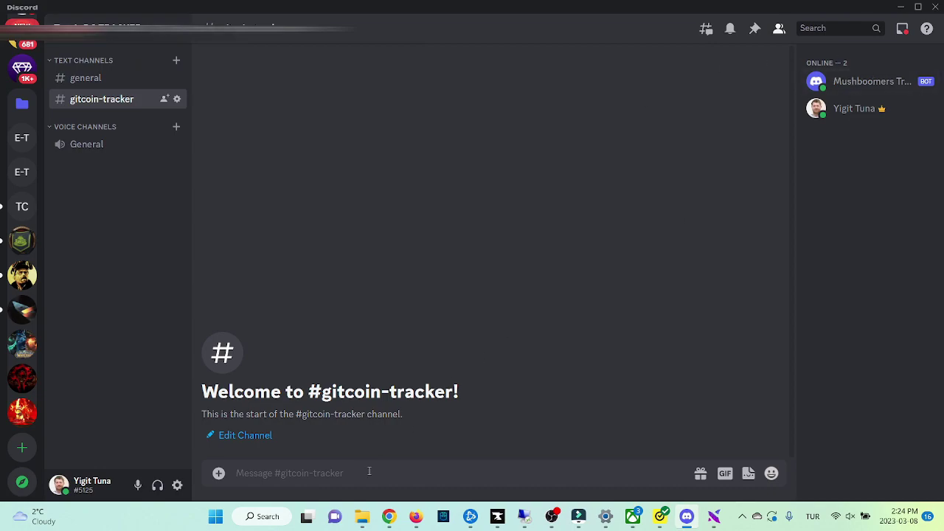
{"action": "left_click", "coordinate": [389, 517]}
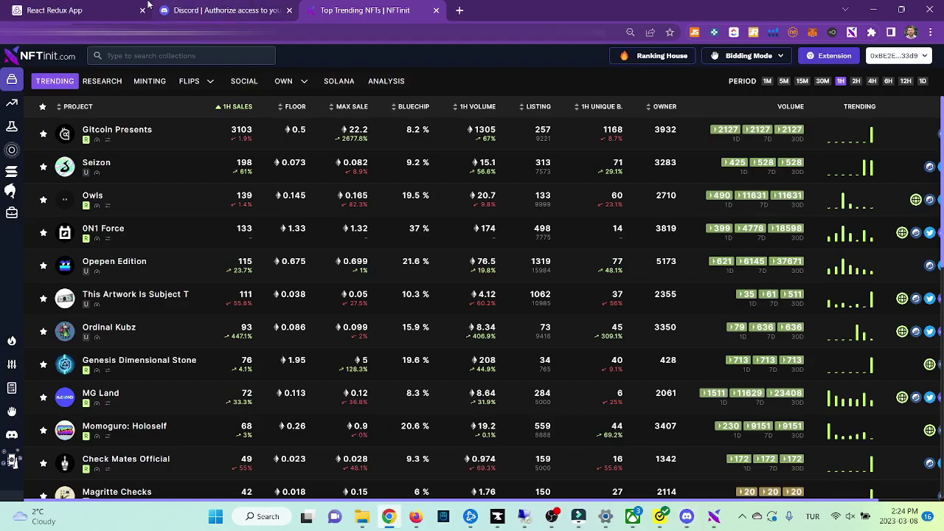
Add a new channel in MushTrack and copy its authorization command for Discord
{"action": "left_click", "coordinate": [76, 9]}
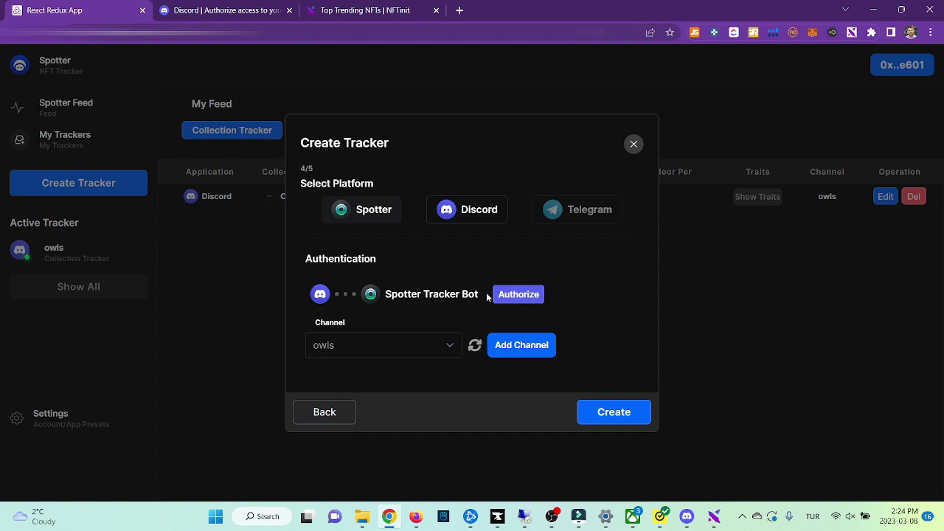
{"action": "left_click", "coordinate": [522, 353]}
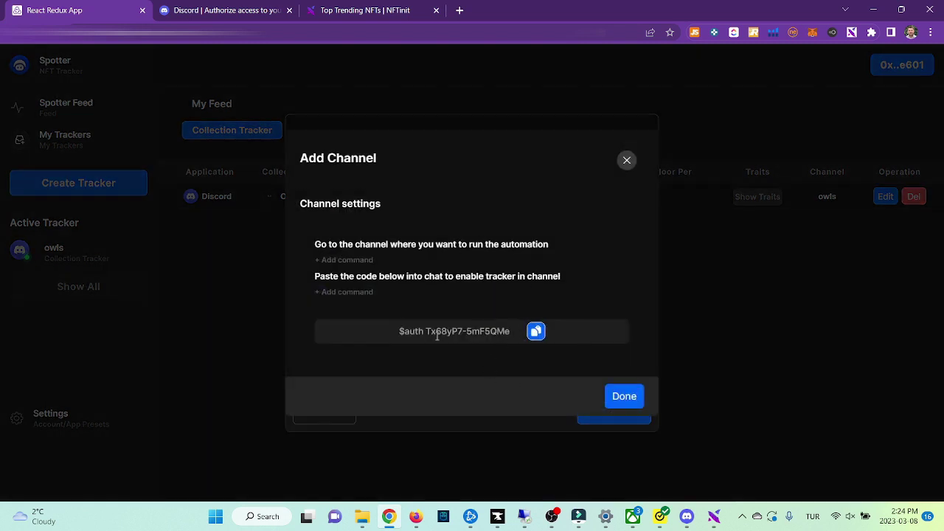
{"action": "left_click", "coordinate": [535, 332]}
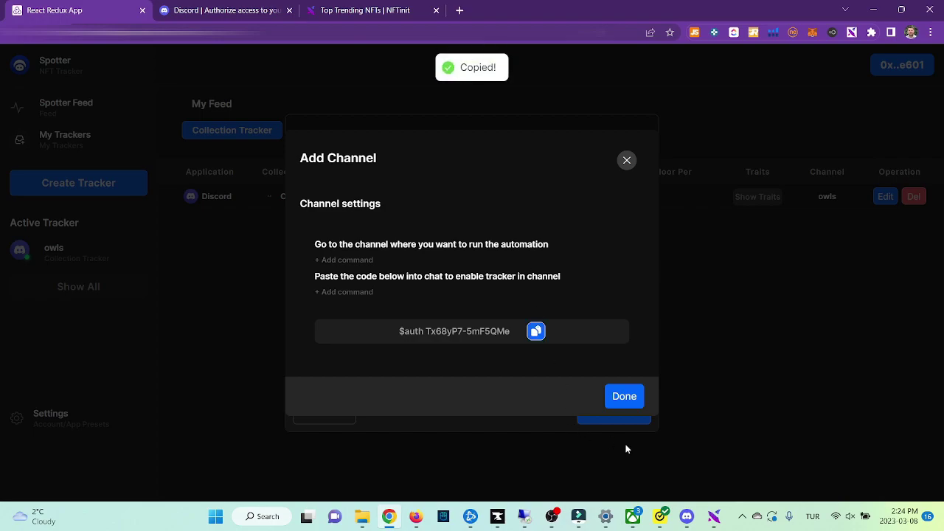
{"action": "left_click", "coordinate": [687, 516]}
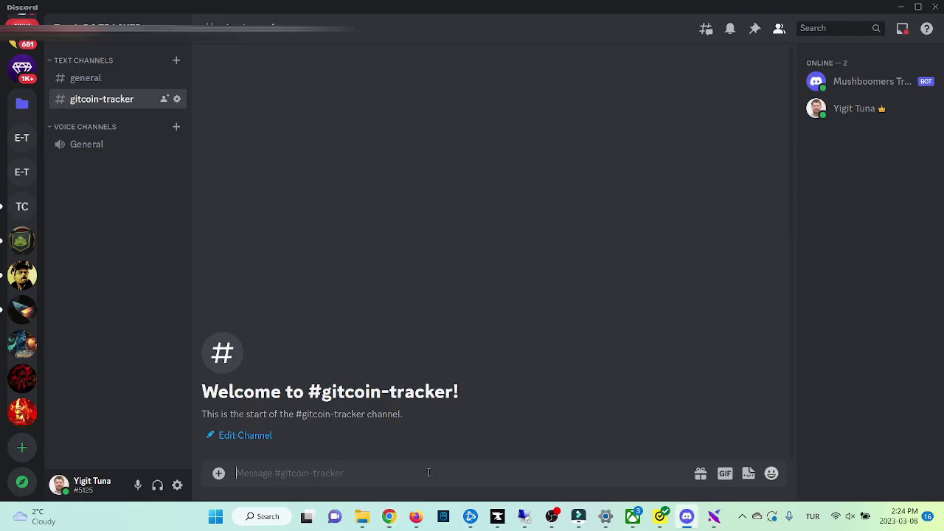
Paste and send the authorization command in #gitcoin-tracker to register the channel
{"action": "key", "text": "ctrl+v"}
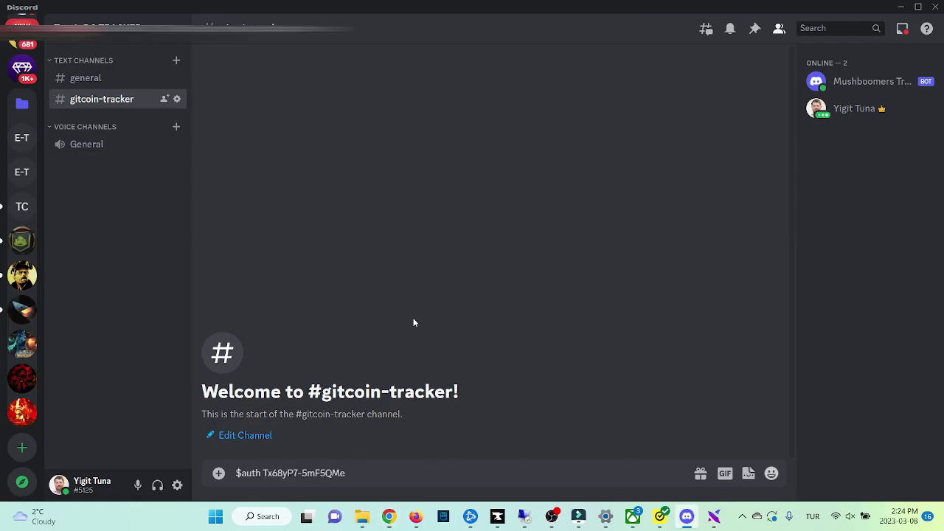
{"action": "key", "text": "Return"}
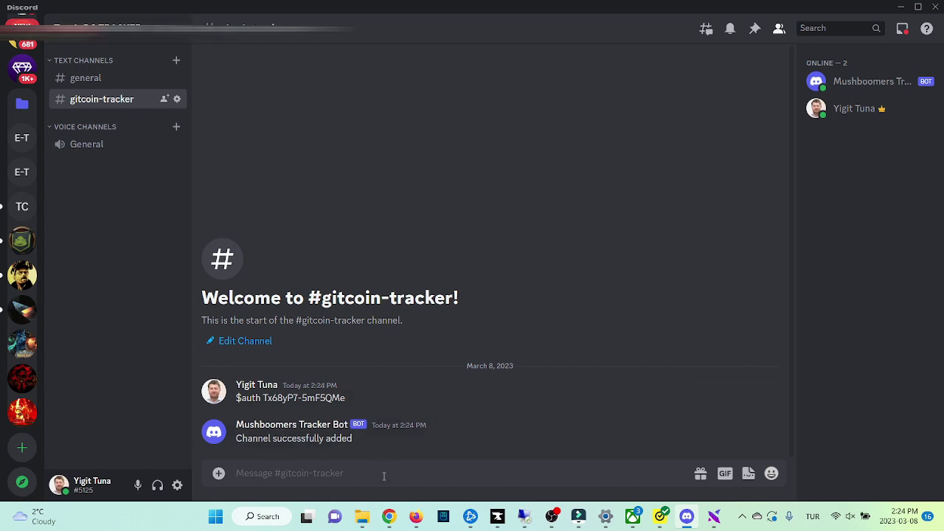
Set the Gitcoin Presents tracker's alert channel to gitcoin-tracker, create it, and dismiss the confirmation
{"action": "left_click", "coordinate": [389, 516]}
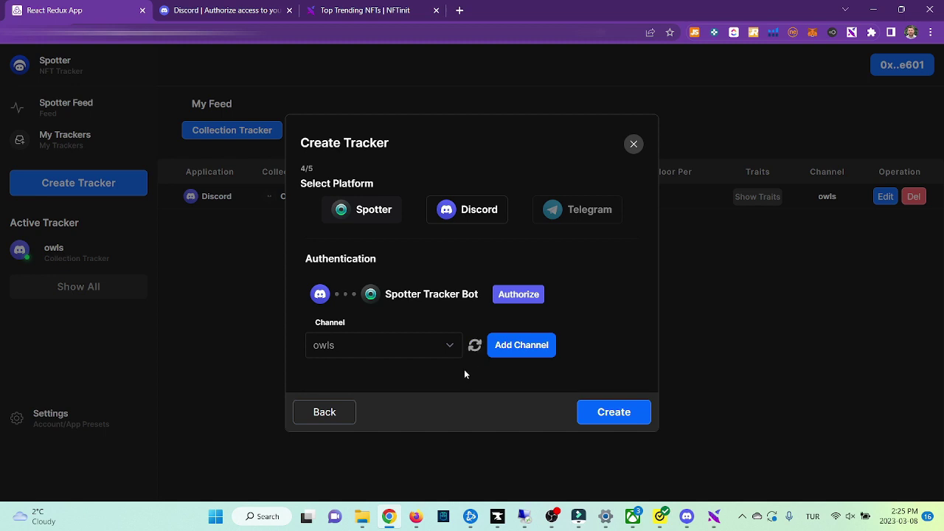
{"action": "left_click", "coordinate": [450, 345]}
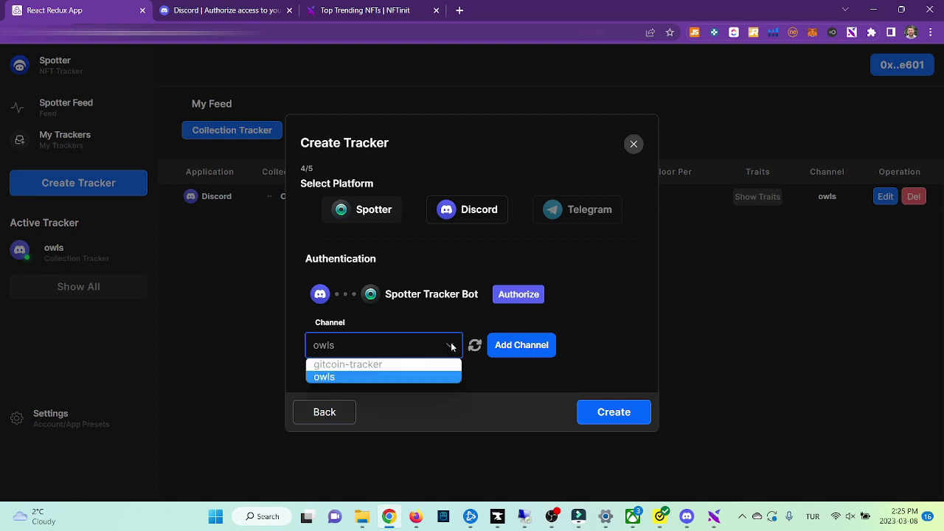
{"action": "left_click", "coordinate": [402, 365]}
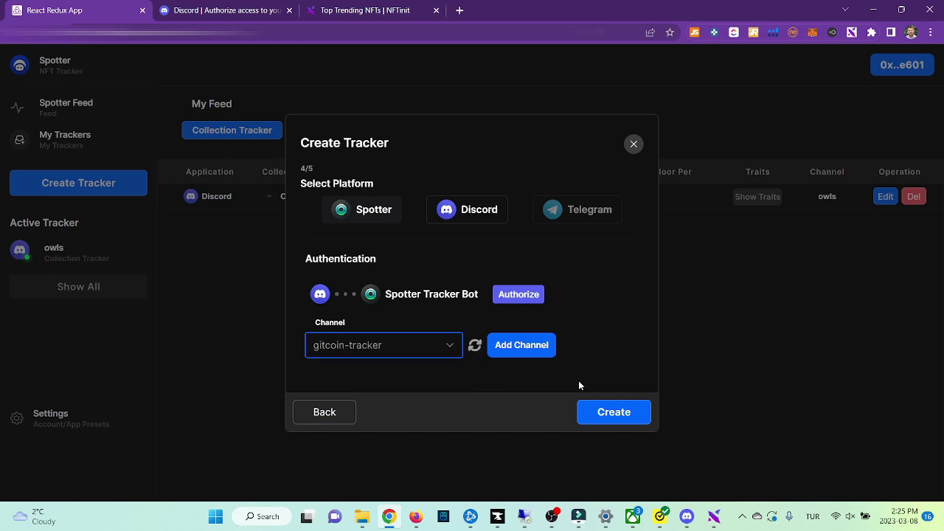
{"action": "left_click", "coordinate": [601, 417]}
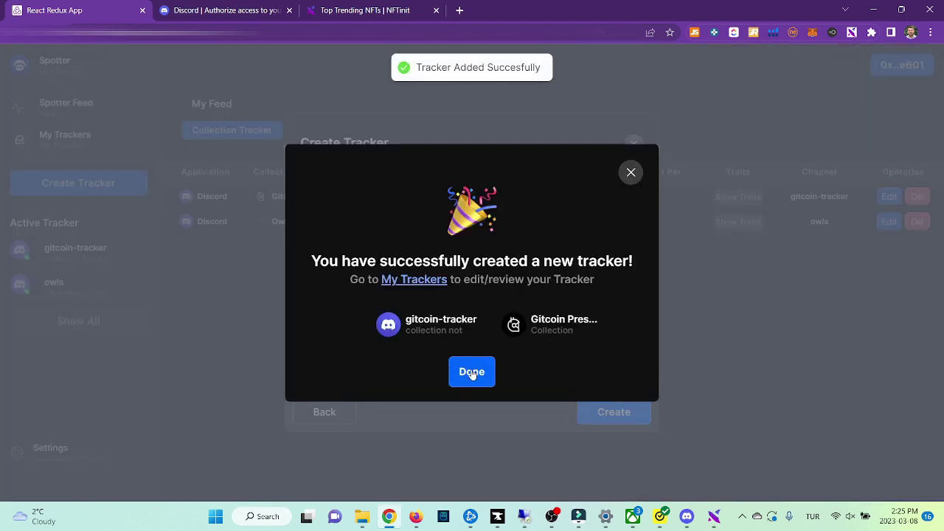
{"action": "left_click", "coordinate": [472, 372]}
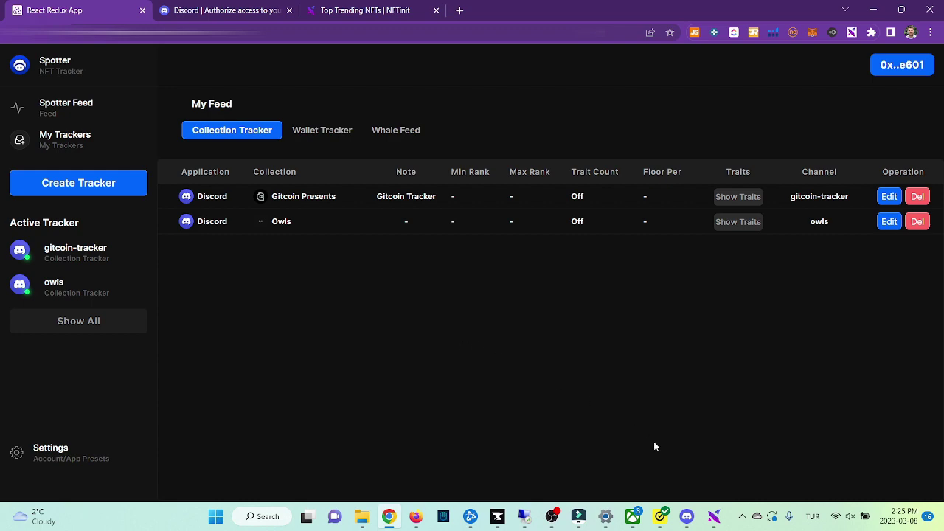
{"action": "left_click", "coordinate": [686, 516]}
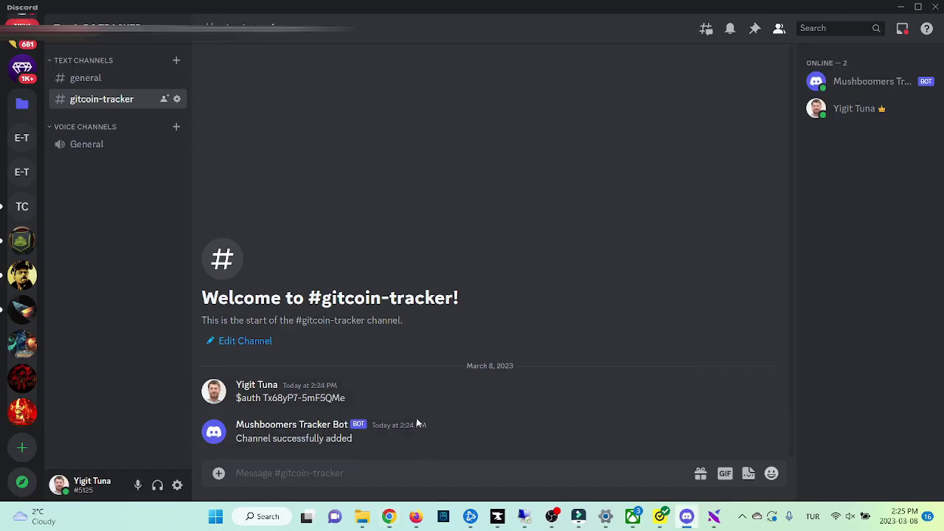
Check the Gitcoin Presents listing alerts in #gitcoin-tracker, then bring MushTrack's My Feed back
{"action": "key", "text": "alt+Tab"}
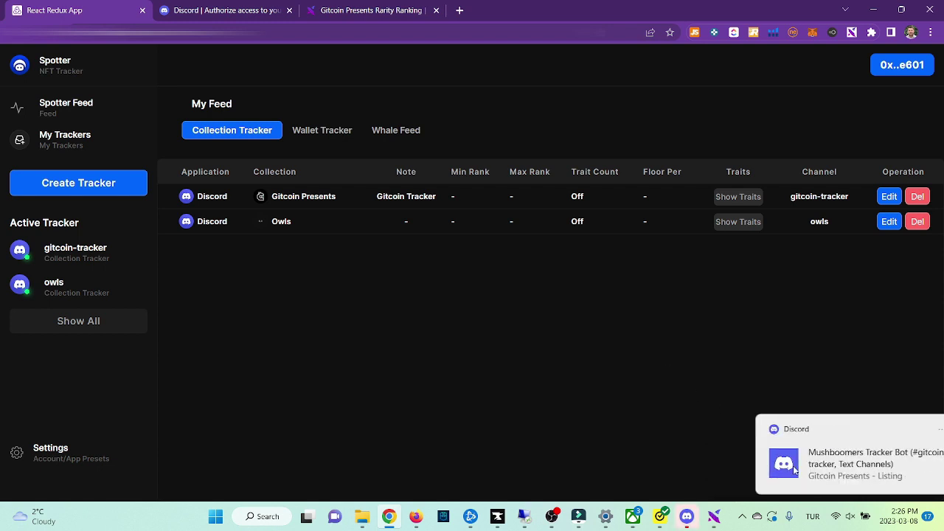
{"action": "left_click", "coordinate": [686, 516]}
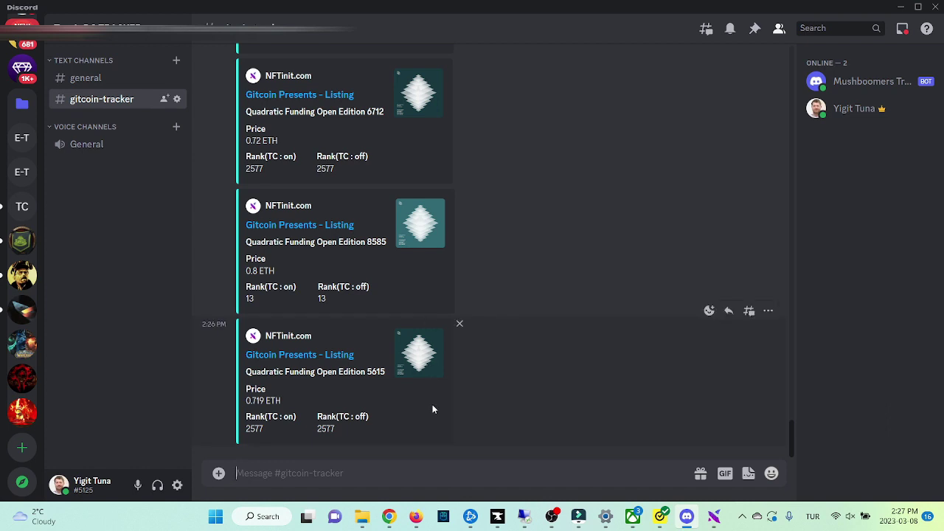
{"action": "mouse_move", "coordinate": [391, 506]}
{"action": "left_click", "coordinate": [401, 472]}
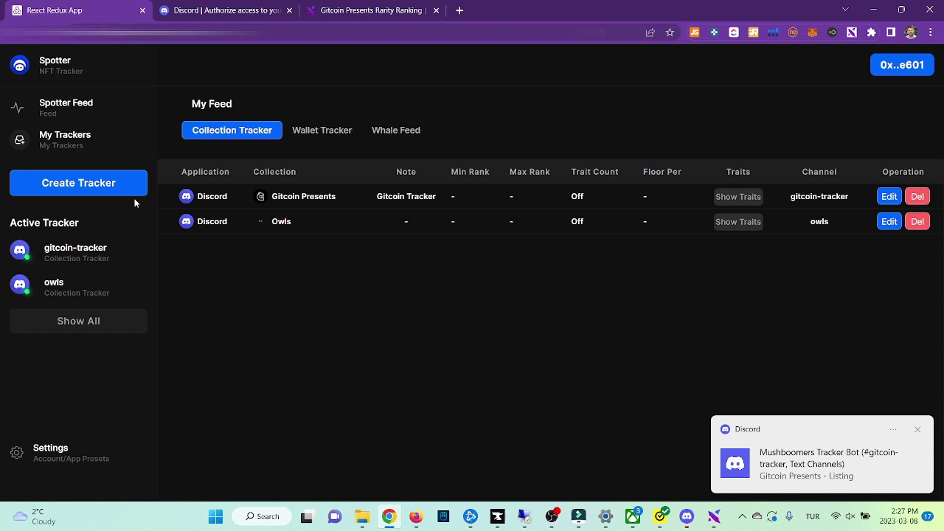
Begin a new tracker of the Add Wallet Tracker type, glancing at Discord meanwhile
{"action": "left_click", "coordinate": [87, 183]}
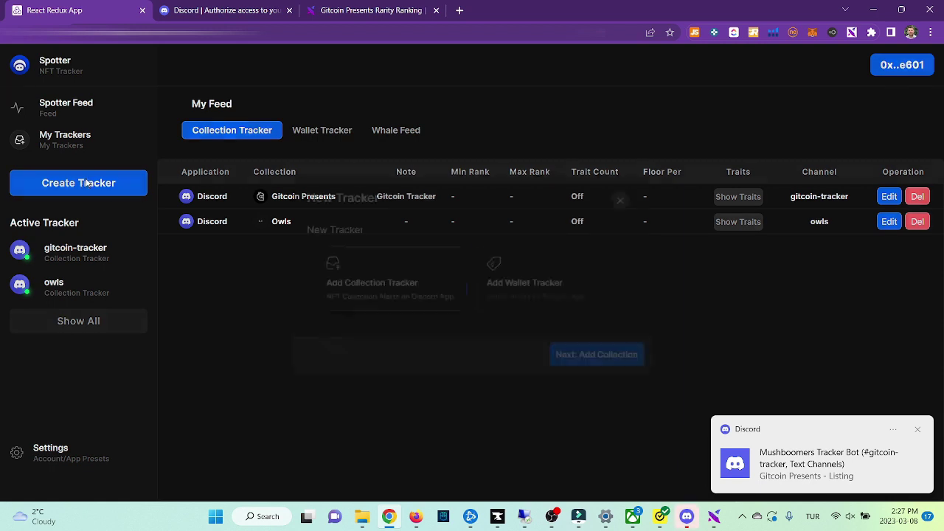
{"action": "left_click", "coordinate": [539, 282]}
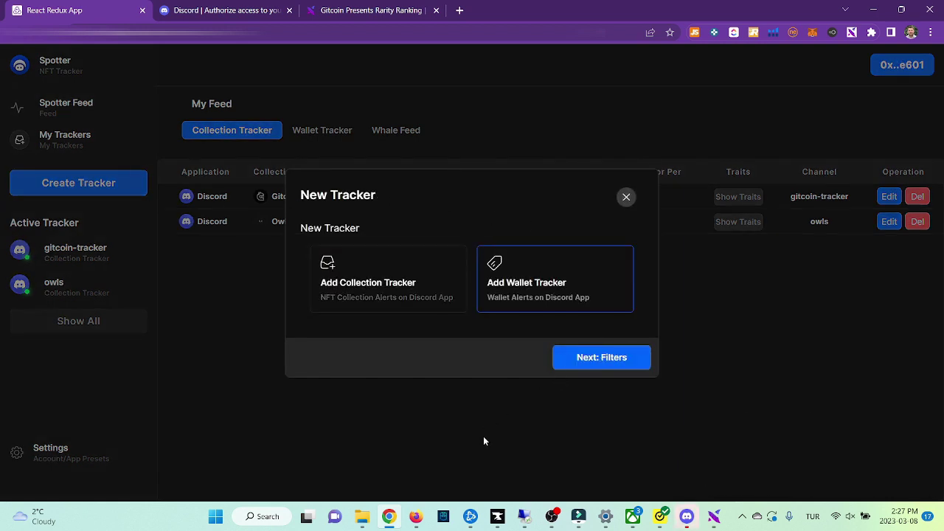
{"action": "left_click", "coordinate": [689, 519]}
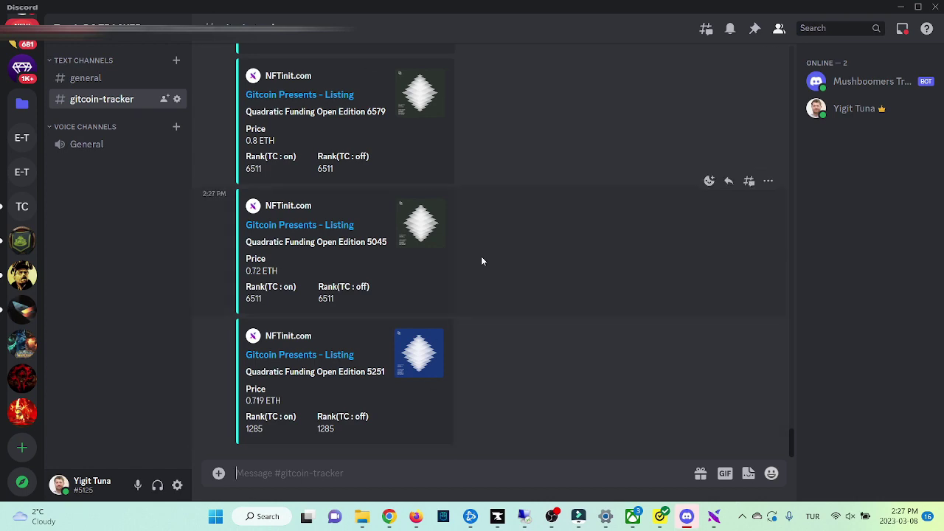
{"action": "right_click", "coordinate": [124, 101]}
{"action": "left_click", "coordinate": [140, 303]}
{"action": "left_click", "coordinate": [572, 296]}
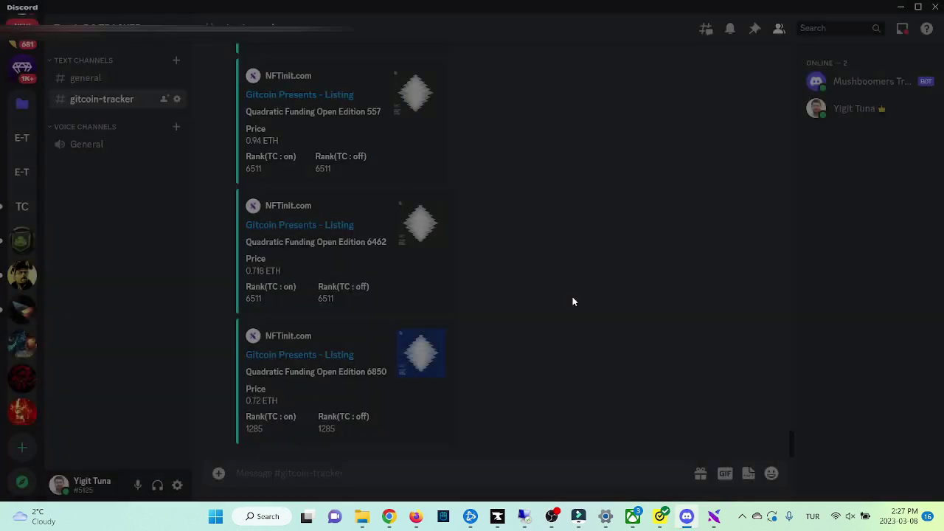
{"action": "left_click", "coordinate": [389, 516]}
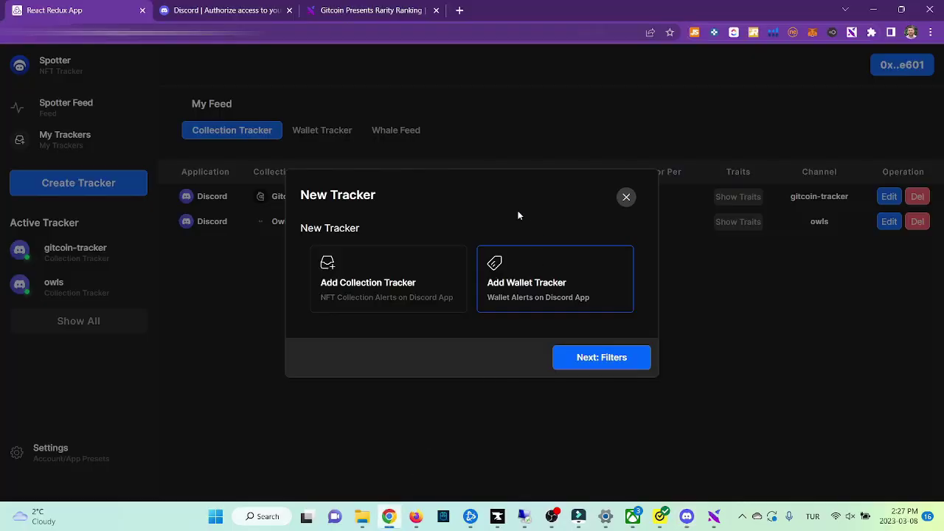
{"action": "key", "text": "Escape"}
Advance to Filters and review the Event and Transactions options, keeping Any and Transactions
{"action": "left_click", "coordinate": [57, 189]}
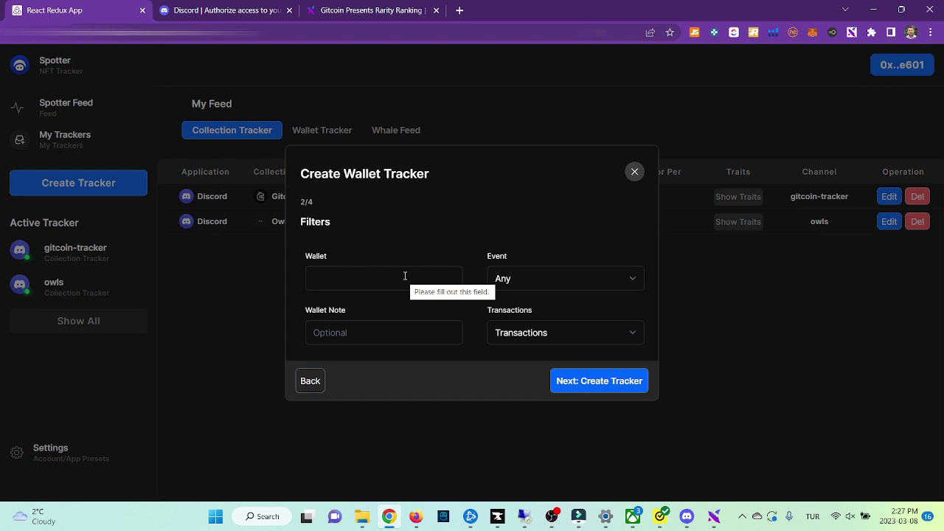
{"action": "left_click", "coordinate": [634, 281]}
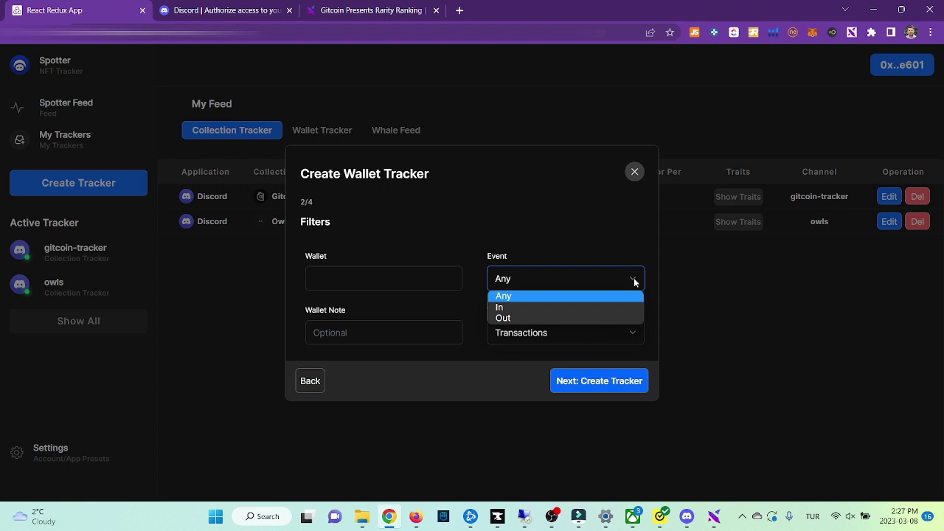
{"action": "left_click", "coordinate": [518, 335]}
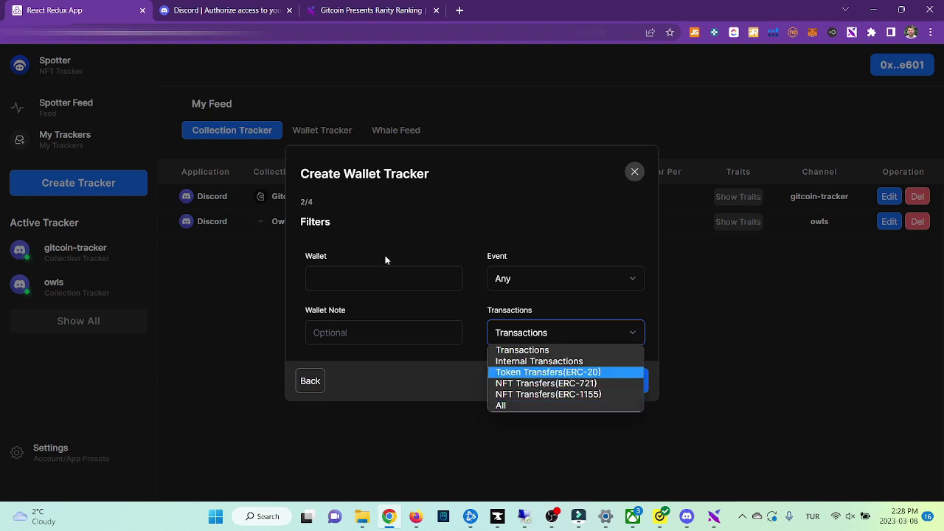
{"action": "left_click", "coordinate": [301, 294]}
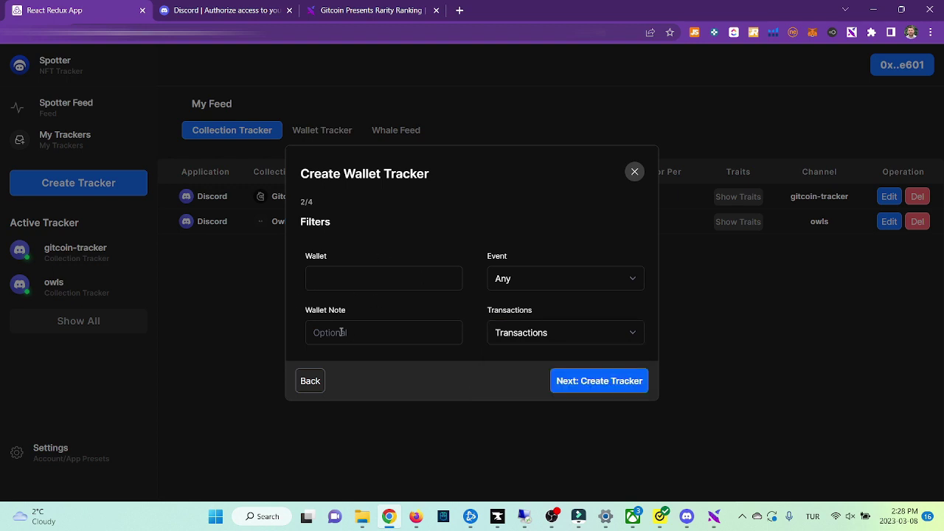